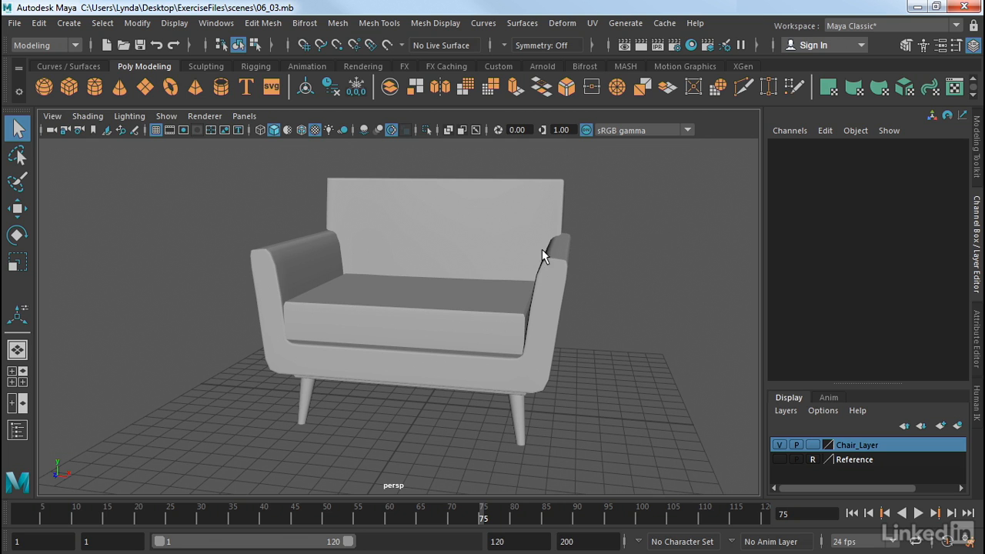
# Select the seat cushion and display its smooth preview with the original cage overlaid, examining the front corner closely.
pyautogui.keyDown('alt'); pyautogui.moveTo(542, 249); pyautogui.dragTo(484, 324); pyautogui.keyUp('alt')
pyautogui.click(484, 327)
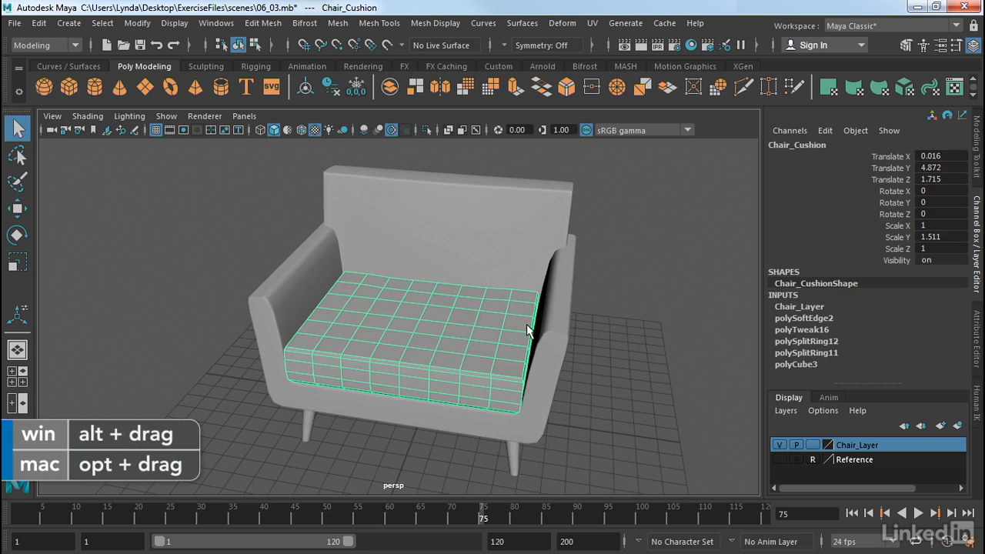
pyautogui.moveTo(620, 350)
pyautogui.keyDown('alt'); pyautogui.mouseDown()
pyautogui.moveTo(568, 297)
pyautogui.moveTo(608, 316)
pyautogui.moveTo(629, 333)
pyautogui.moveTo(624, 340)
pyautogui.mouseUp(); pyautogui.keyUp('alt')
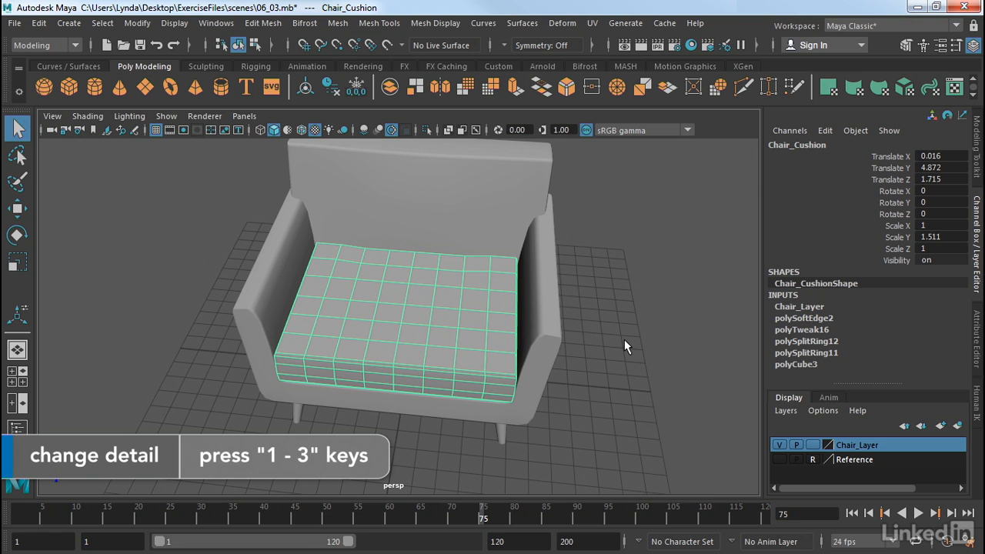
pyautogui.press('2')
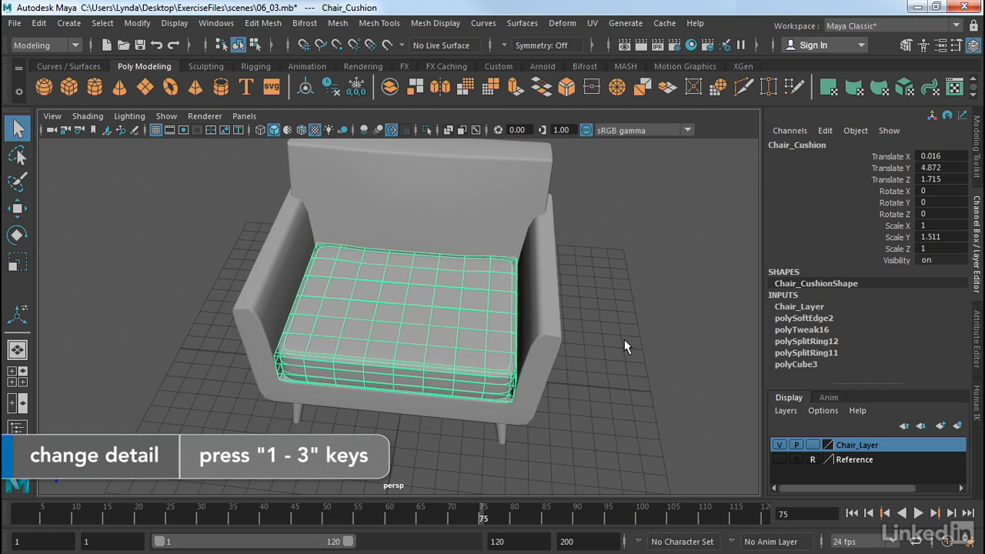
pyautogui.keyDown('alt'); pyautogui.moveTo(467, 387); pyautogui.dragTo(632, 408, button='right'); pyautogui.keyUp('alt')
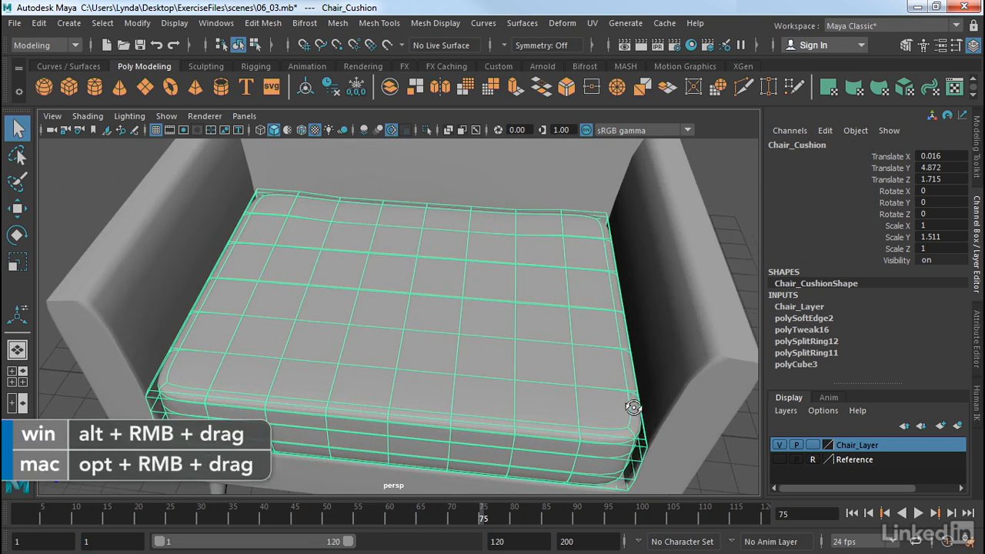
pyautogui.keyDown('alt'); pyautogui.moveTo(633, 408); pyautogui.dragTo(637, 417); pyautogui.keyUp('alt')
pyautogui.keyDown('alt'); pyautogui.moveTo(637, 417); pyautogui.dragTo(617, 242, button='middle'); pyautogui.keyUp('alt')
pyautogui.keyDown('alt'); pyautogui.moveTo(617, 242); pyautogui.dragTo(615, 262); pyautogui.keyUp('alt')
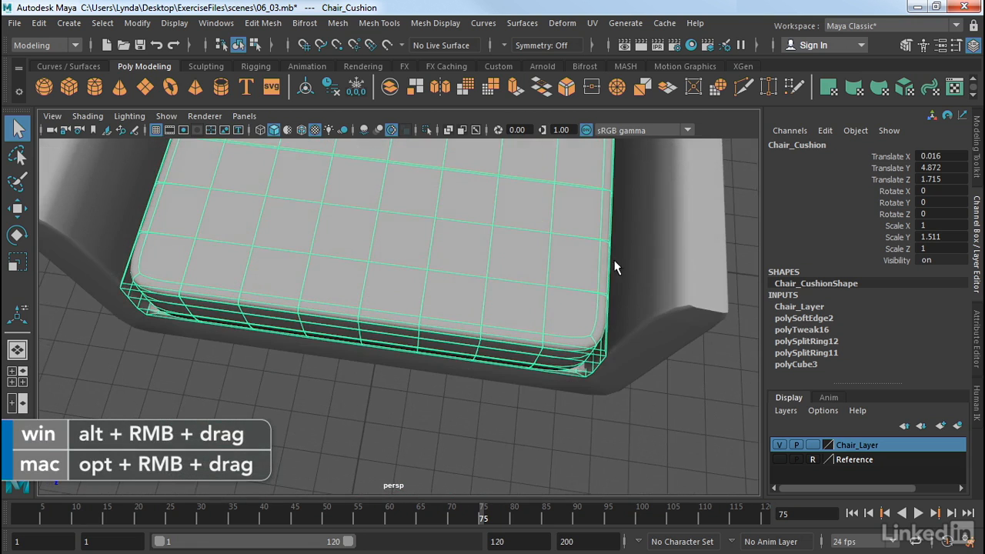
pyautogui.keyDown('alt'); pyautogui.moveTo(615, 267); pyautogui.dragTo(682, 282, button='right'); pyautogui.keyUp('alt')
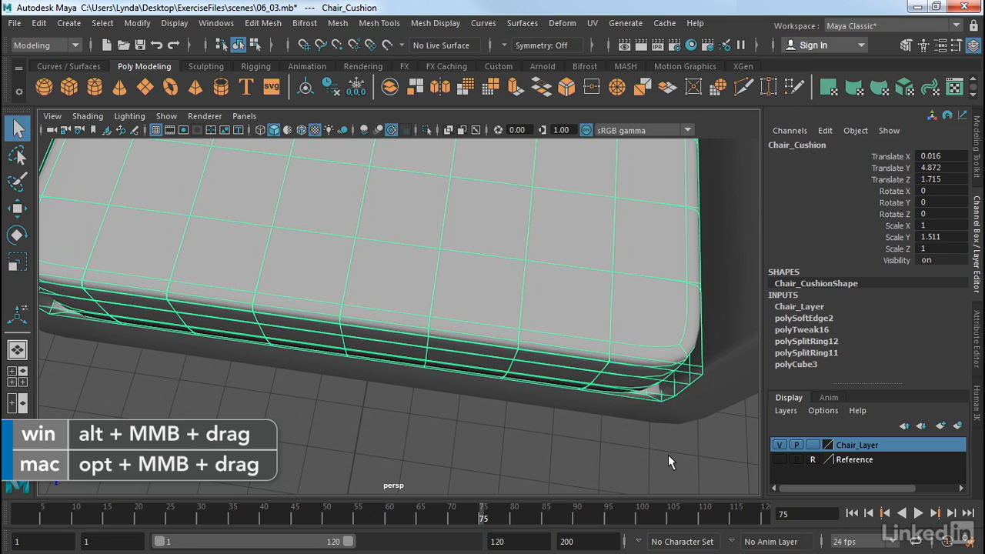
# Compare the cushion's fully smoothed, unsmoothed and cage-overlay displays, leaving the cushion selected in full smooth preview.
pyautogui.press('3')
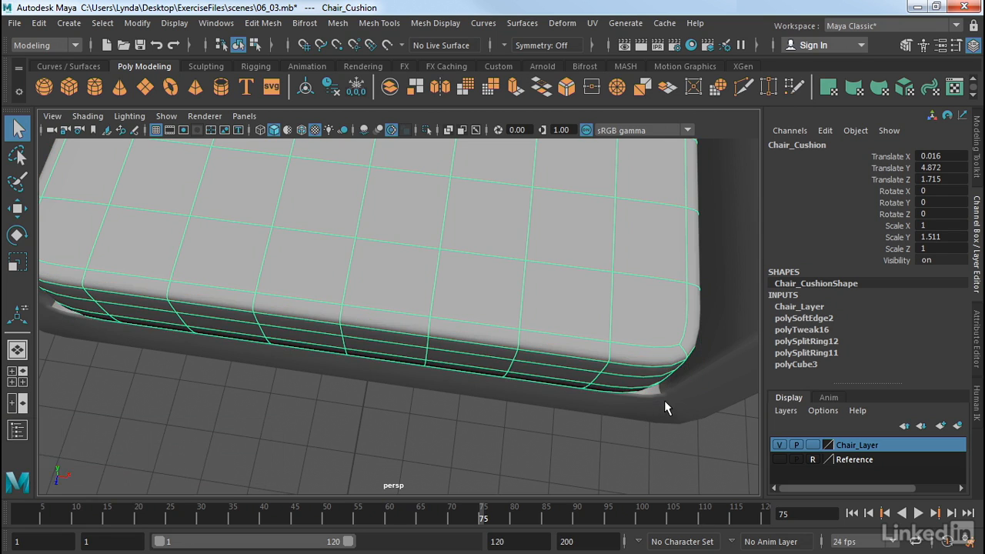
pyautogui.keyDown('alt'); pyautogui.moveTo(664, 402); pyautogui.dragTo(524, 399, button='right'); pyautogui.keyUp('alt')
pyautogui.keyDown('alt'); pyautogui.moveTo(525, 400); pyautogui.dragTo(554, 402, button='middle'); pyautogui.keyUp('alt')
pyautogui.keyDown('alt'); pyautogui.moveTo(554, 402); pyautogui.dragTo(557, 398); pyautogui.keyUp('alt')
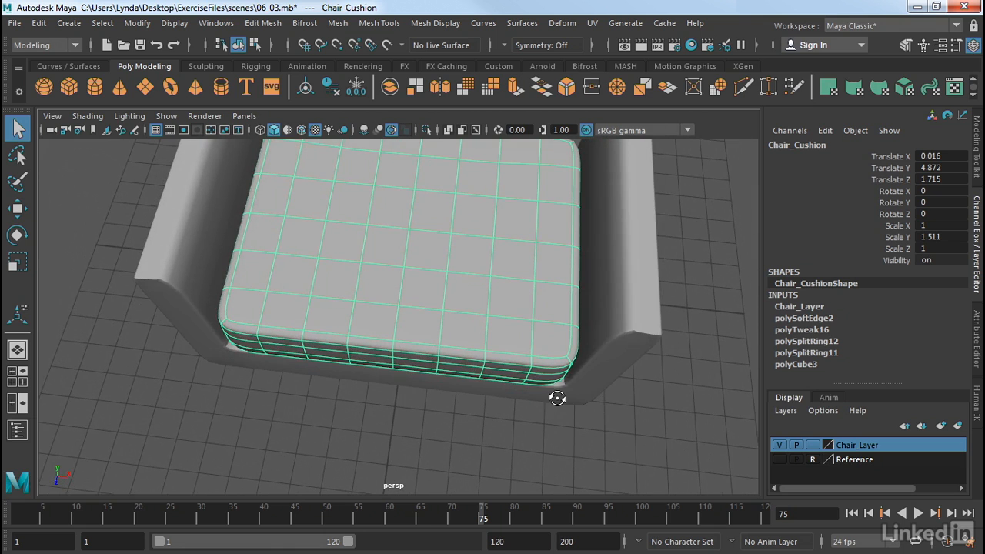
pyautogui.press('1')
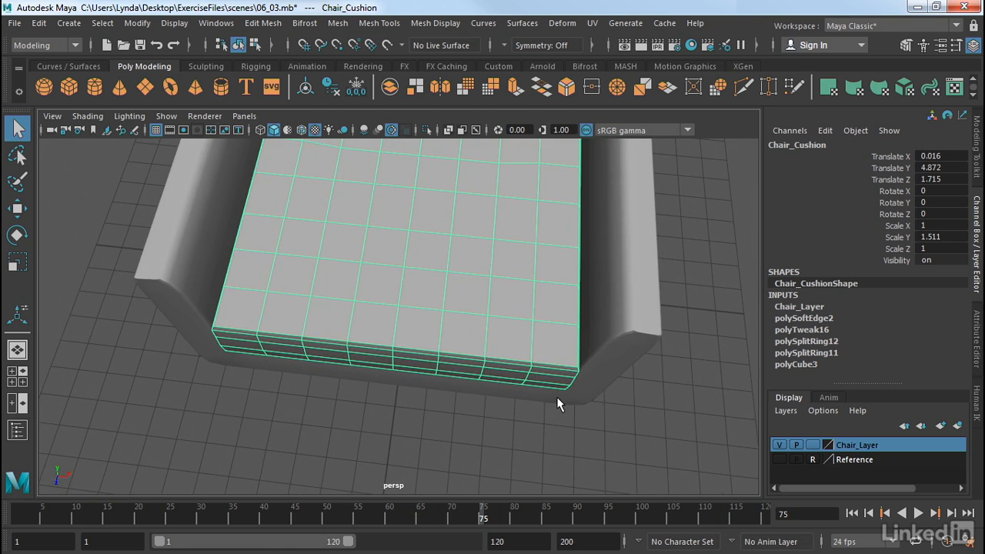
pyautogui.press('2')
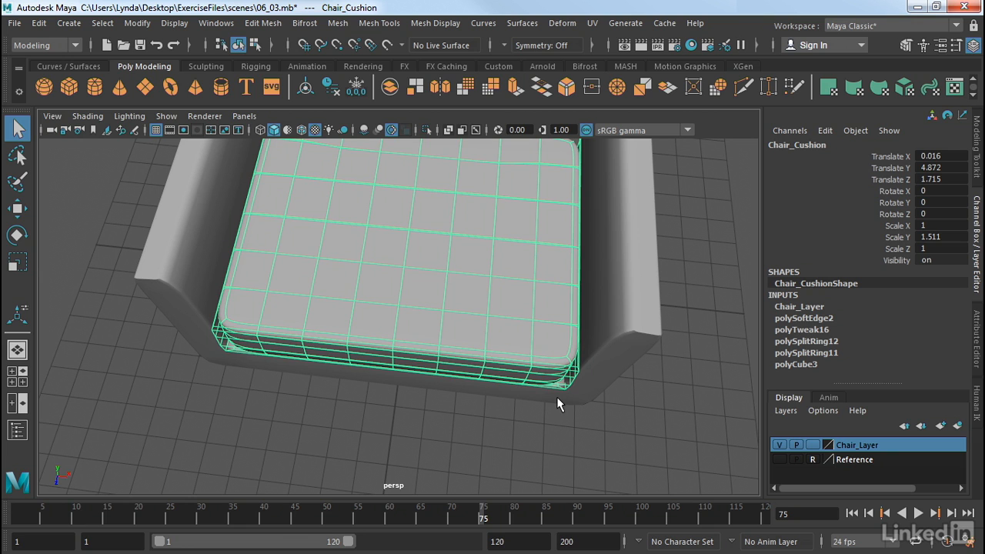
pyautogui.keyDown('alt'); pyautogui.moveTo(557, 396); pyautogui.dragTo(638, 347); pyautogui.keyUp('alt')
pyautogui.click(647, 358)
pyautogui.click(422, 210)
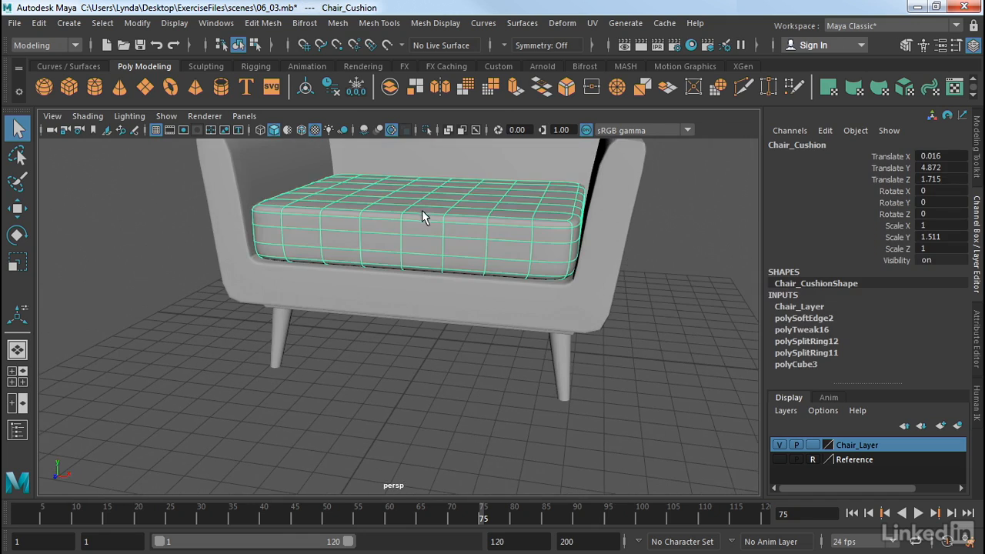
# Try moving a column of vertices on the smoothed cushion's front, undo the move, and return the cushion to object mode.
pyautogui.keyDown('alt'); pyautogui.moveTo(422, 210); pyautogui.dragTo(447, 282); pyautogui.keyUp('alt')
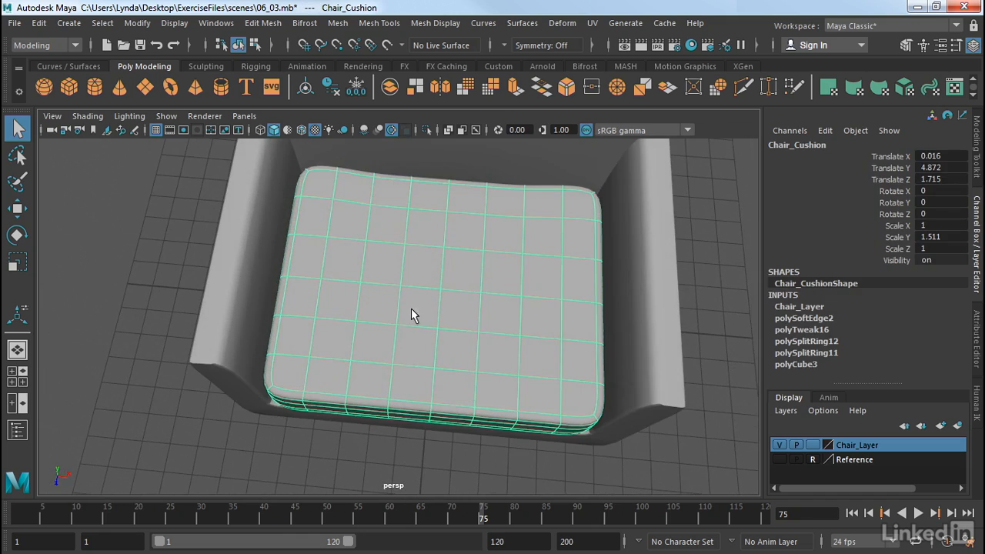
pyautogui.keyDown('alt'); pyautogui.moveTo(412, 316); pyautogui.dragTo(445, 273); pyautogui.keyUp('alt')
pyautogui.moveTo(368, 307); pyautogui.dragTo(325, 134, button='right')
pyautogui.moveTo(345, 285); pyautogui.dragTo(392, 385)
pyautogui.press('w')
pyautogui.hotkey('ctrl', 'z')
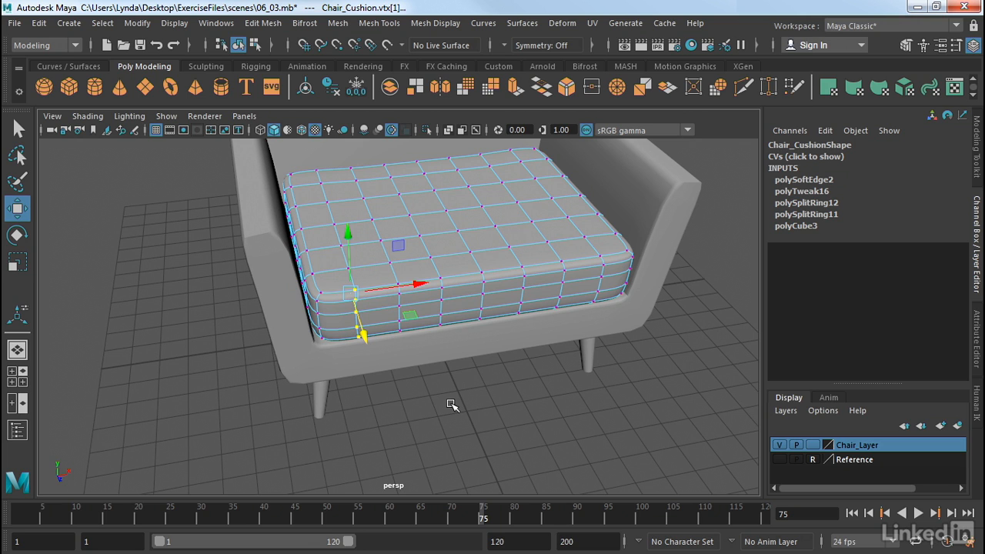
pyautogui.click(452, 405)
pyautogui.moveTo(501, 407)
pyautogui.keyDown('alt'); pyautogui.mouseDown()
pyautogui.moveTo(488, 394)
pyautogui.moveTo(484, 403)
pyautogui.mouseUp(); pyautogui.keyUp('alt')
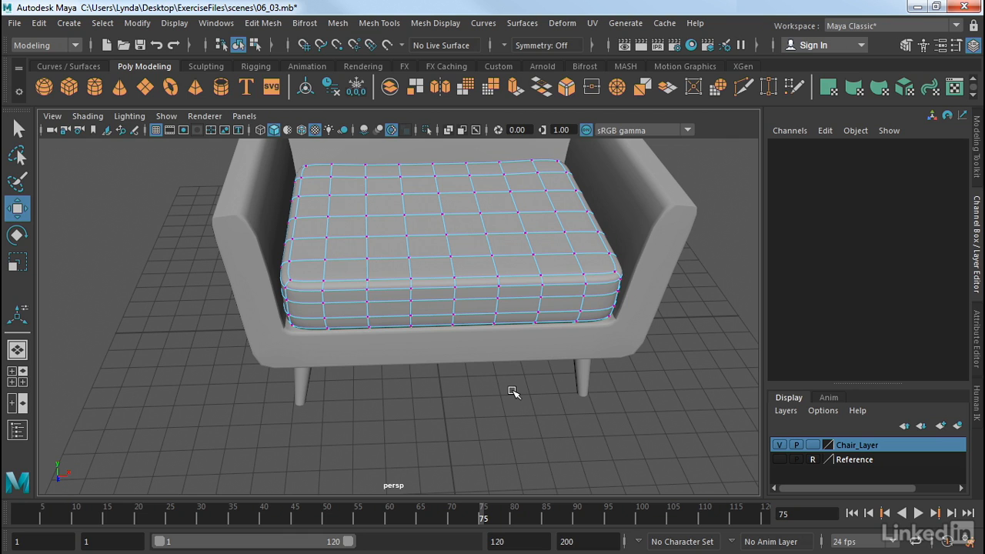
pyautogui.moveTo(454, 250); pyautogui.dragTo(498, 92, button='right')
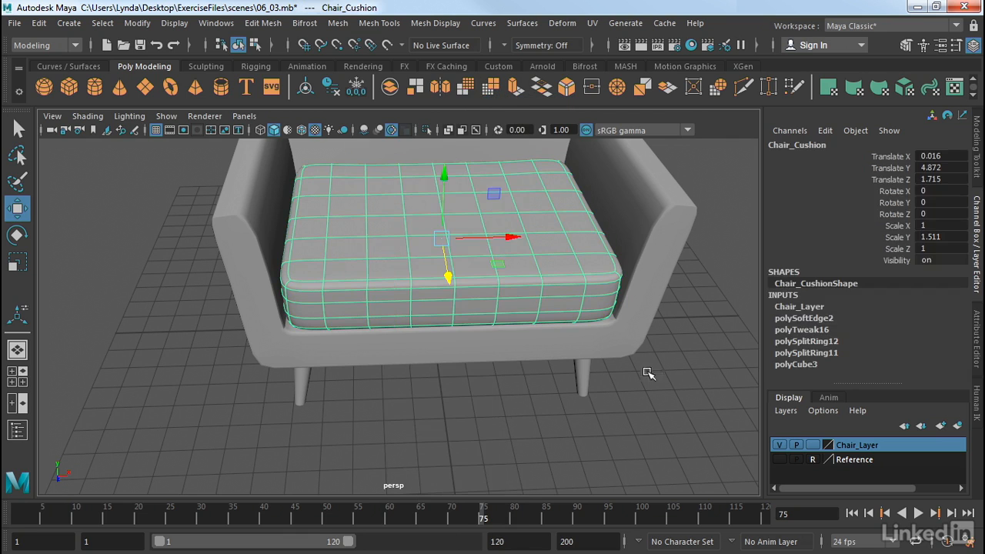
pyautogui.click(650, 429)
# Select all the chair parts, display them in full smooth preview, and clear the selection.
pyautogui.keyDown('alt'); pyautogui.moveTo(651, 429); pyautogui.dragTo(614, 396); pyautogui.keyUp('alt')
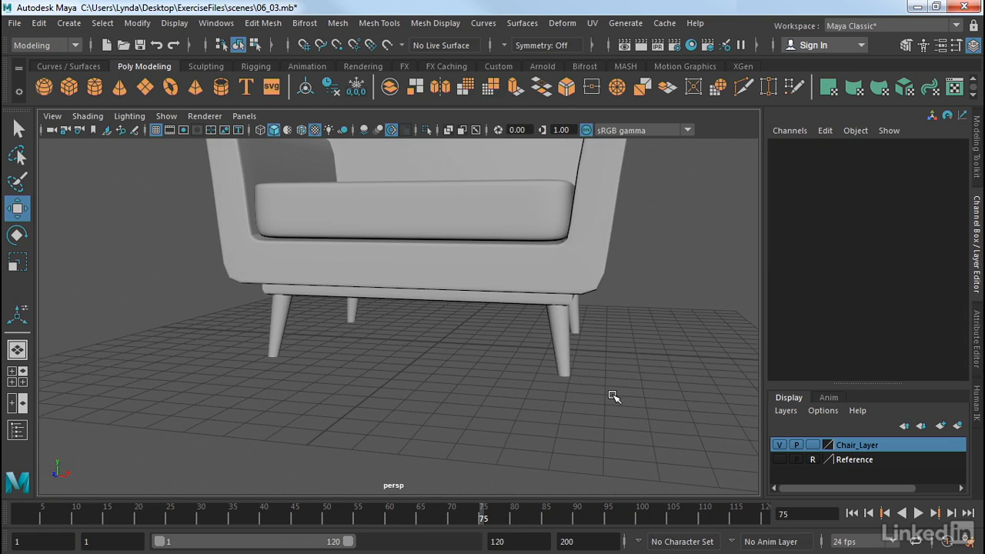
pyautogui.press('f')
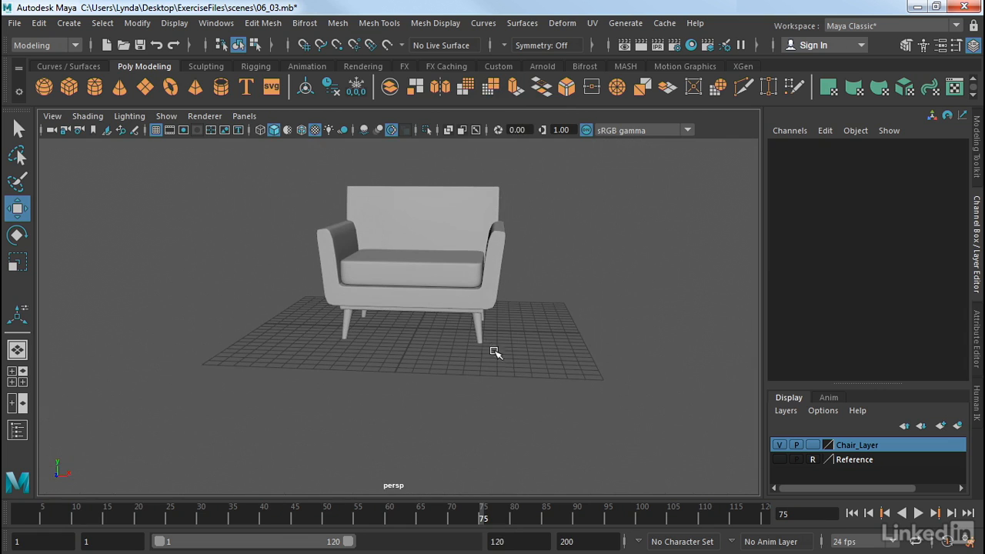
pyautogui.moveTo(279, 155); pyautogui.dragTo(570, 395)
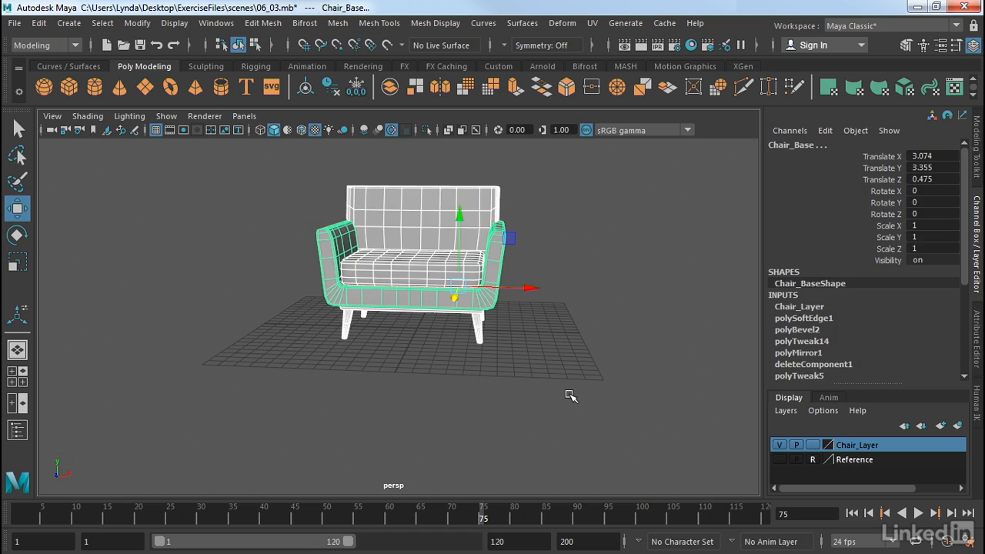
pyautogui.press('3')
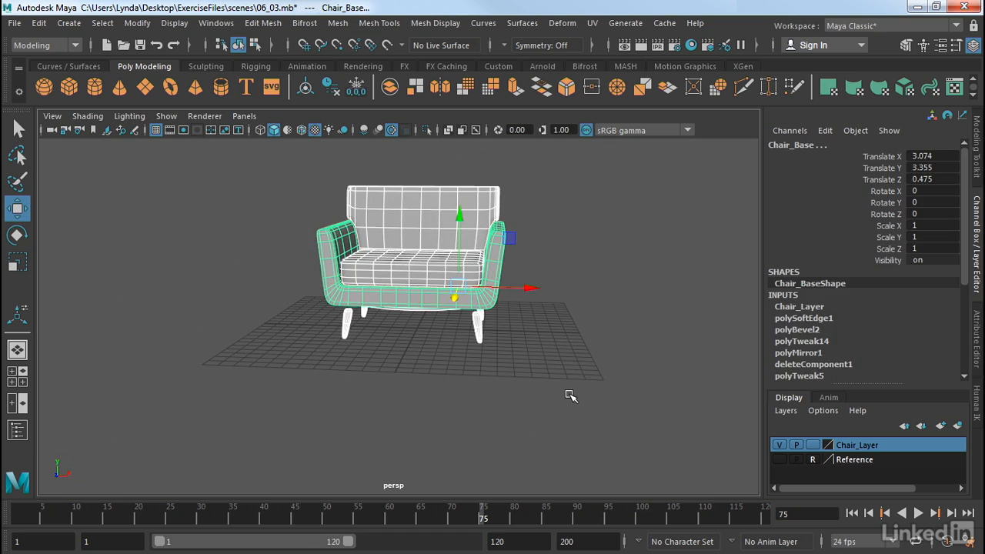
pyautogui.click(589, 269)
# Examine the smoothed support and legs from underneath the chair and hide Chair_Layer to isolate them.
pyautogui.keyDown('alt'); pyautogui.moveTo(589, 269); pyautogui.dragTo(451, 293); pyautogui.keyUp('alt')
pyautogui.keyDown('alt'); pyautogui.moveTo(341, 286); pyautogui.dragTo(521, 292, button='right'); pyautogui.keyUp('alt')
pyautogui.keyDown('alt'); pyautogui.moveTo(521, 293); pyautogui.dragTo(502, 261); pyautogui.keyUp('alt')
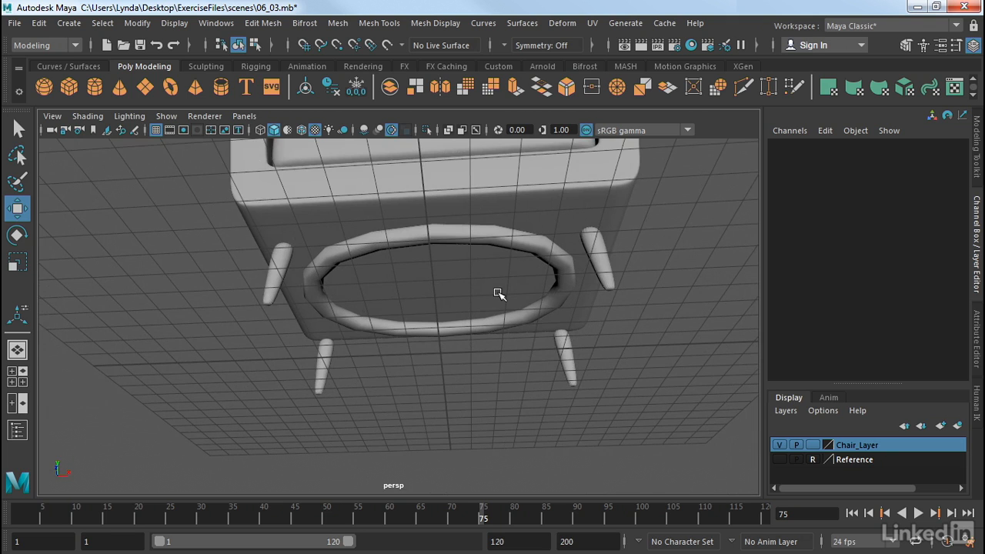
pyautogui.keyDown('alt'); pyautogui.moveTo(583, 342); pyautogui.dragTo(573, 404); pyautogui.keyUp('alt')
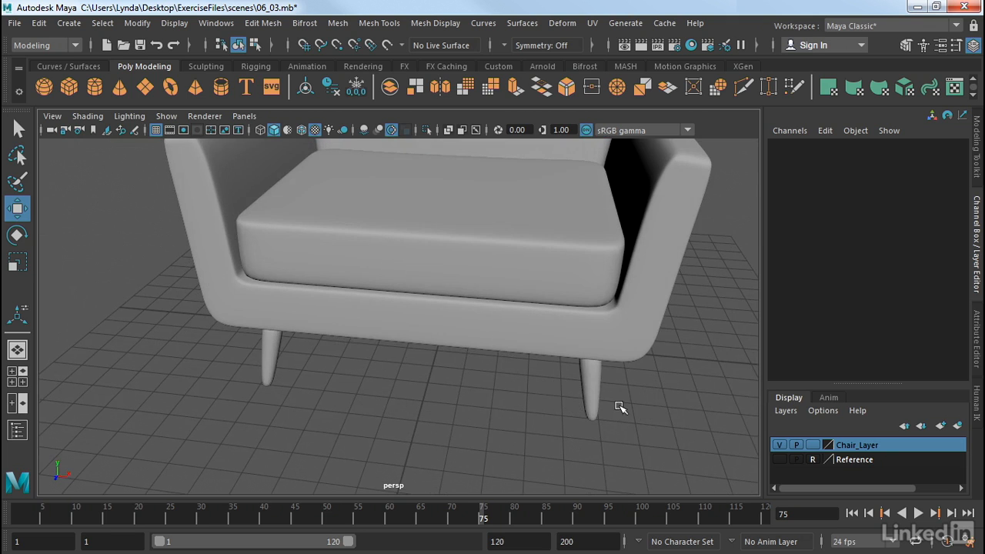
pyautogui.click(779, 445)
# Select the support frame and legs, return them to unsmoothed display, and deselect them.
pyautogui.keyDown('alt'); pyautogui.moveTo(595, 326); pyautogui.dragTo(525, 327); pyautogui.keyUp('alt')
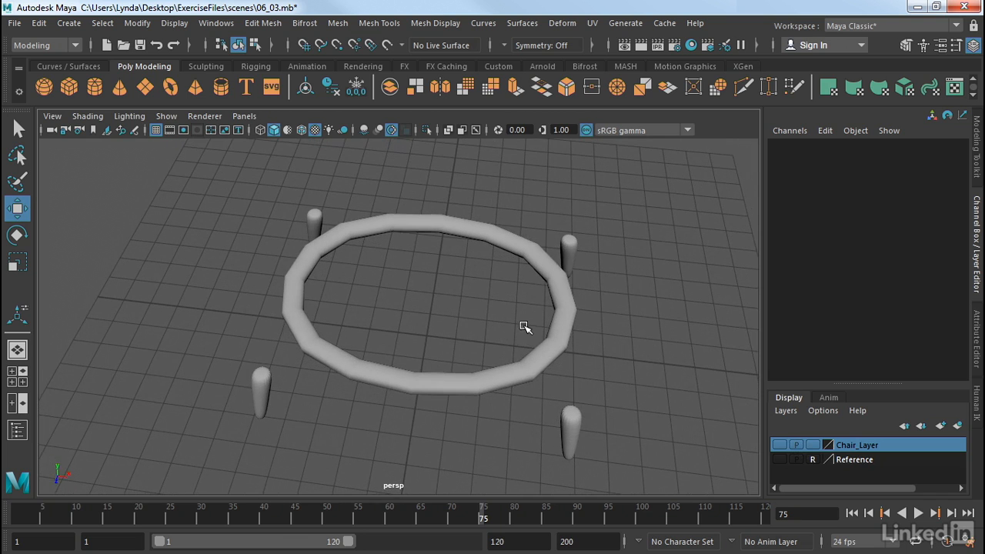
pyautogui.click(553, 323)
pyautogui.keyDown('shift'); pyautogui.click(570, 431); pyautogui.keyUp('shift')
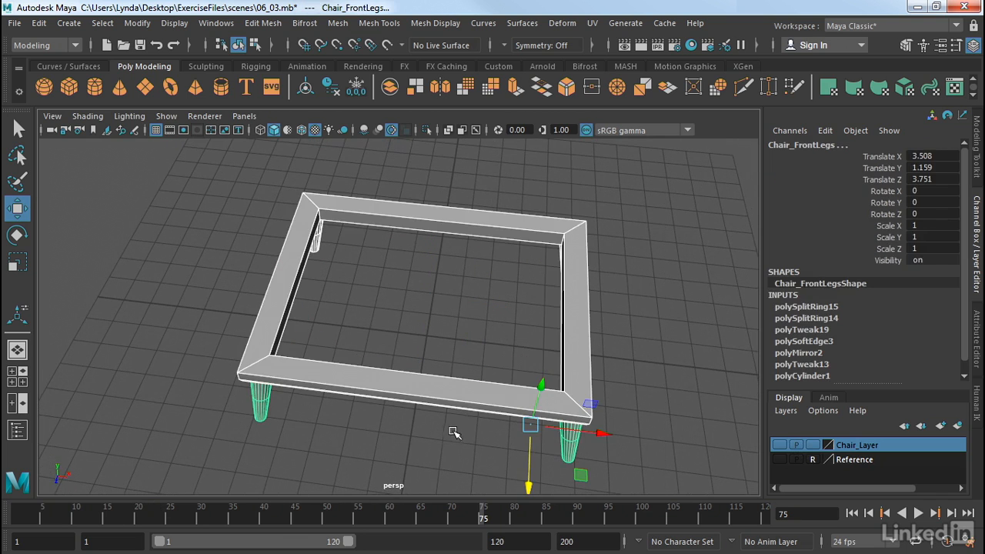
pyautogui.click(702, 397)
pyautogui.keyDown('alt'); pyautogui.moveTo(682, 403); pyautogui.dragTo(646, 376); pyautogui.keyUp('alt')
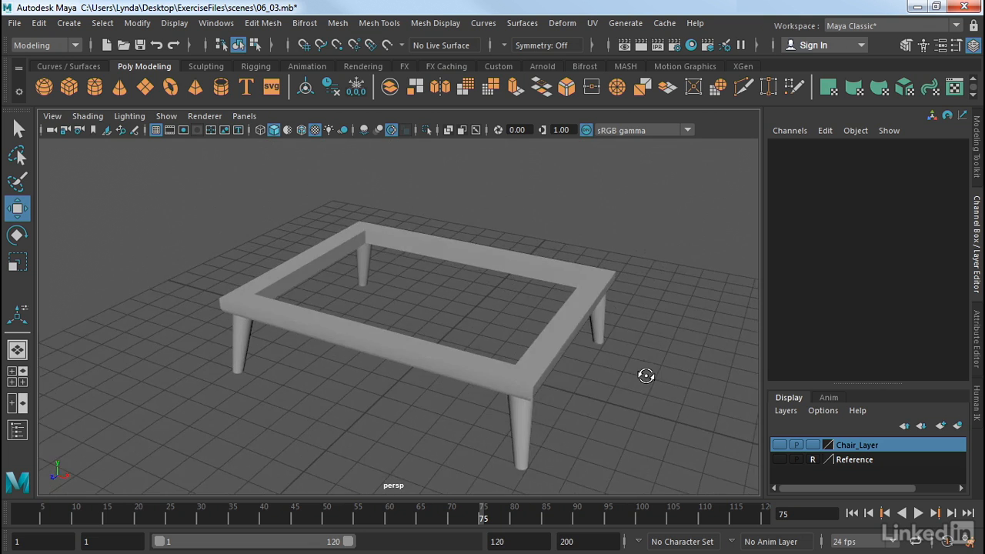
# Select the support frame and all legs, compare their smoothing displays, and leave the smooth preview with cage overlay on.
pyautogui.moveTo(692, 198); pyautogui.dragTo(48, 447)
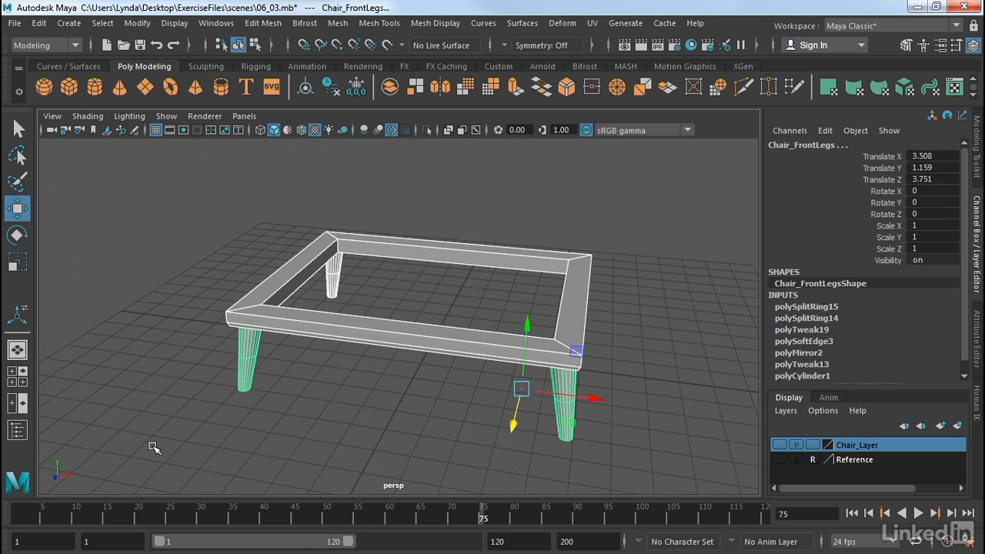
pyautogui.press('3')
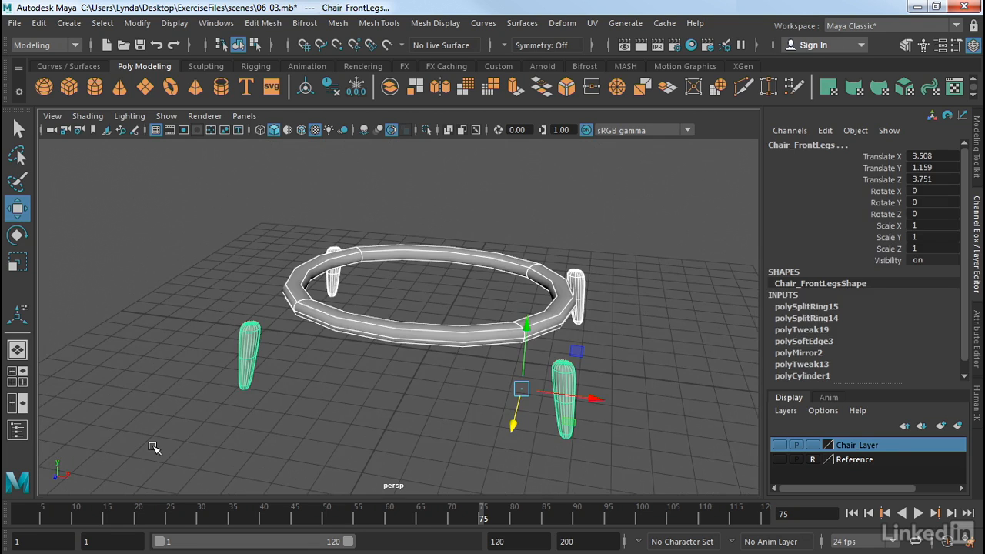
pyautogui.press('2')
pyautogui.keyDown('alt'); pyautogui.moveTo(264, 460); pyautogui.dragTo(287, 511); pyautogui.keyUp('alt')
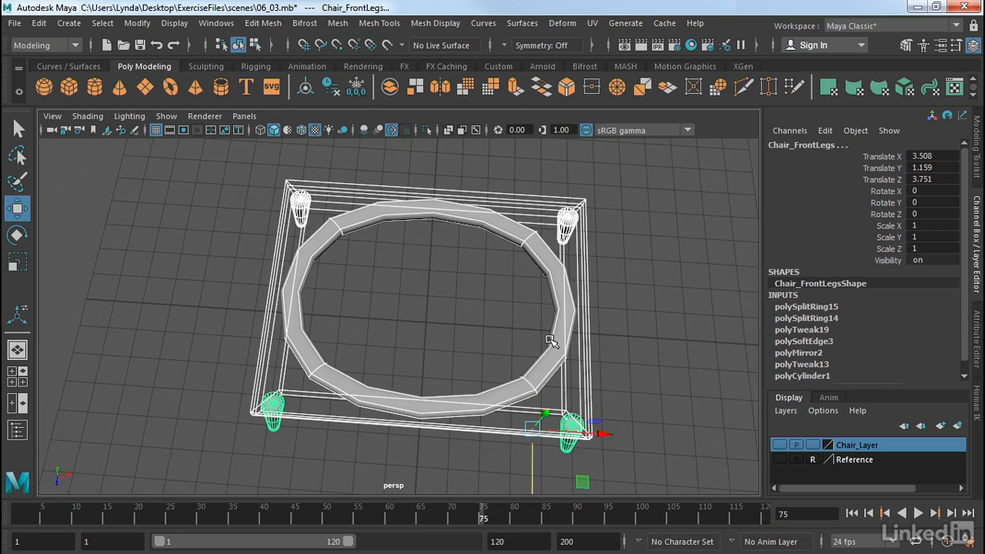
pyautogui.press('1')
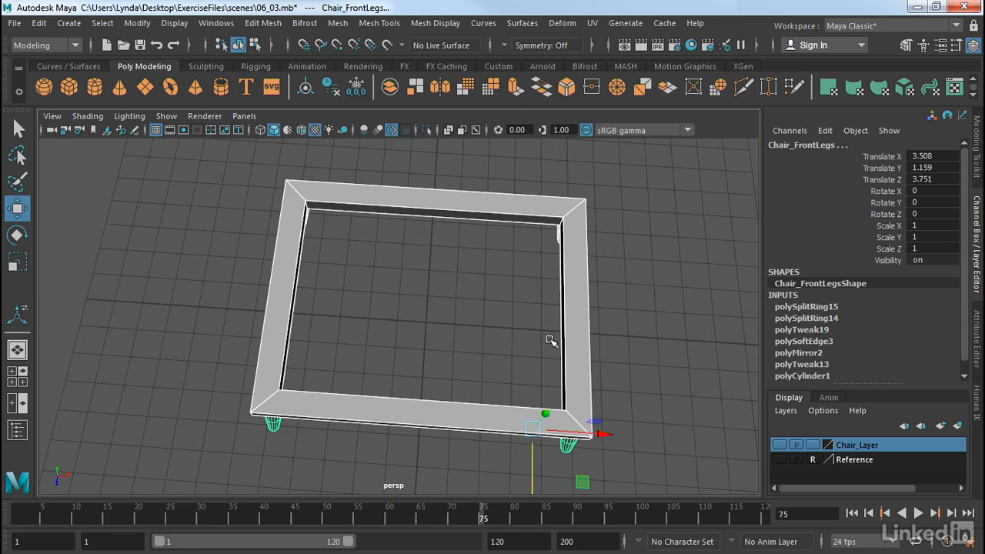
pyautogui.press('3')
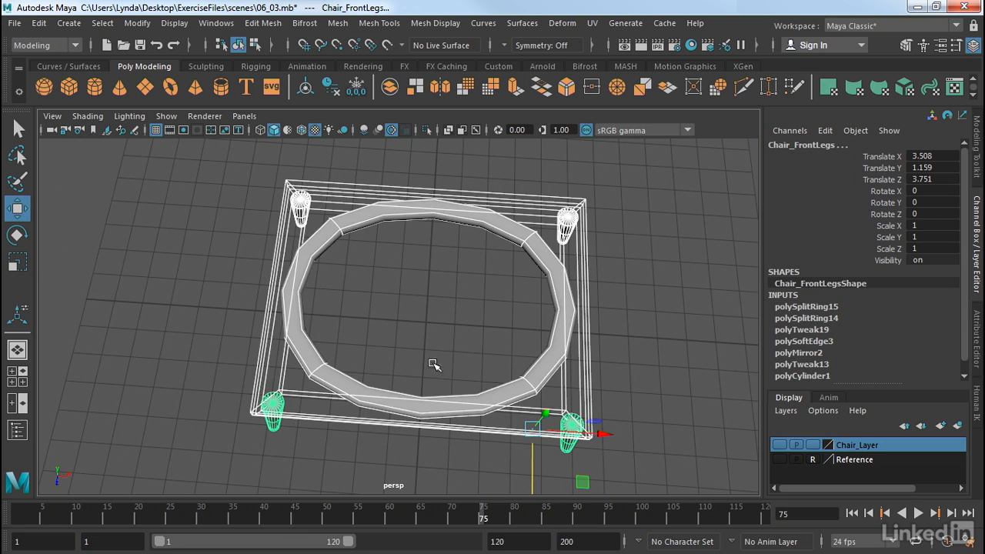
# Insert an edge loop around the middle of each of the support frame's two short sides with Insert Edge Loop.
pyautogui.keyDown('alt'); pyautogui.moveTo(666, 368); pyautogui.dragTo(630, 329, button='middle'); pyautogui.keyUp('alt')
pyautogui.keyDown('alt'); pyautogui.moveTo(631, 329); pyautogui.dragTo(634, 348); pyautogui.keyUp('alt')
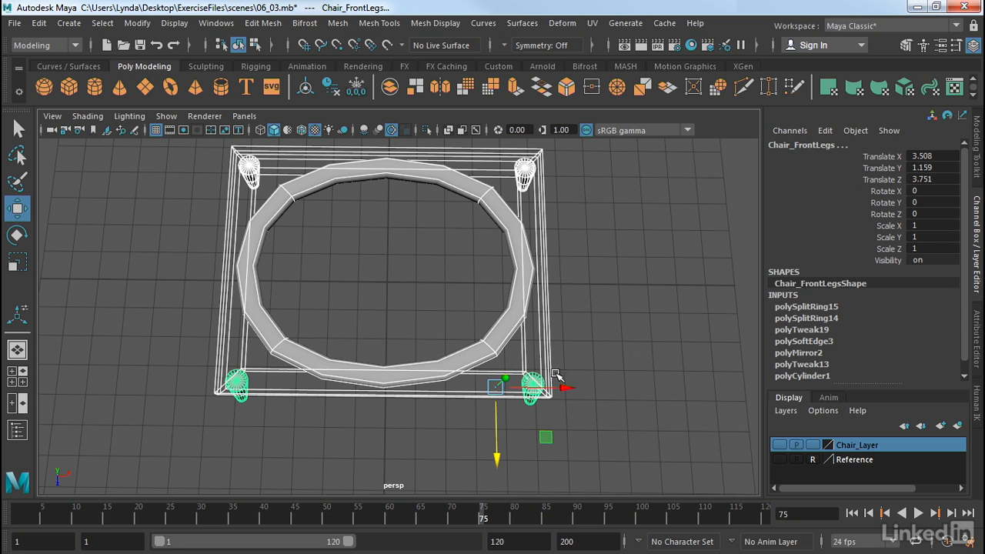
pyautogui.keyDown('alt'); pyautogui.moveTo(635, 355); pyautogui.dragTo(630, 391, button='right'); pyautogui.keyUp('alt')
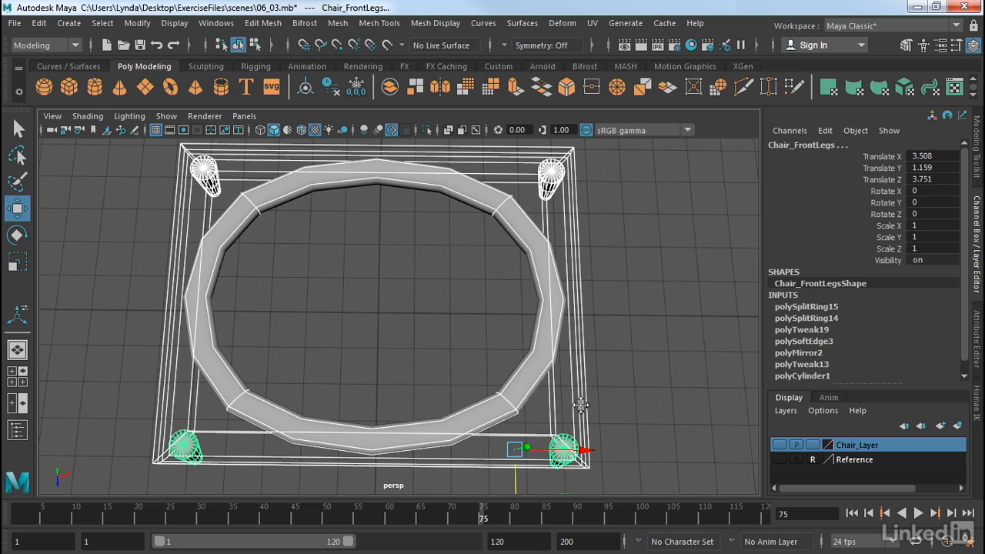
pyautogui.keyDown('alt'); pyautogui.moveTo(583, 407); pyautogui.dragTo(595, 397, button='middle'); pyautogui.keyUp('alt')
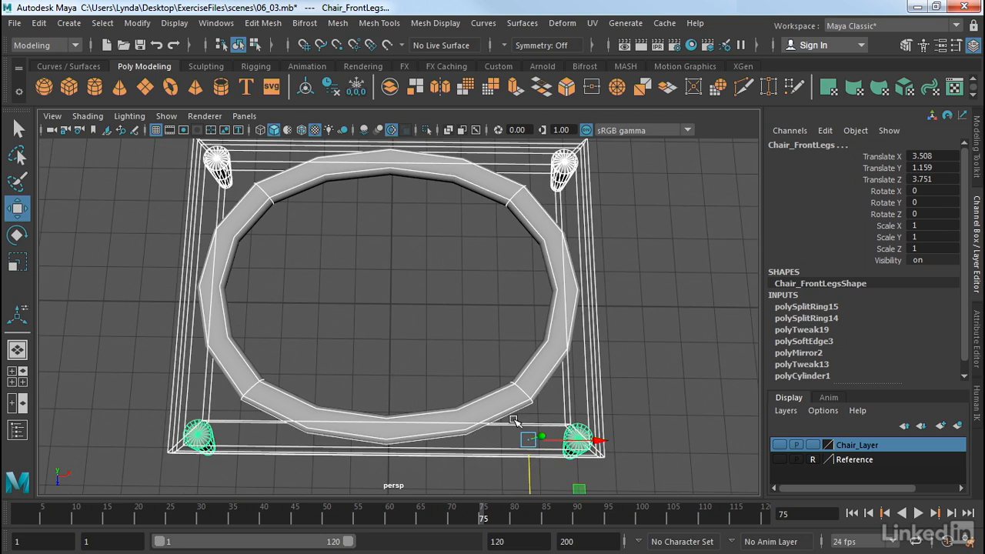
pyautogui.click(379, 24)
pyautogui.click(411, 132)
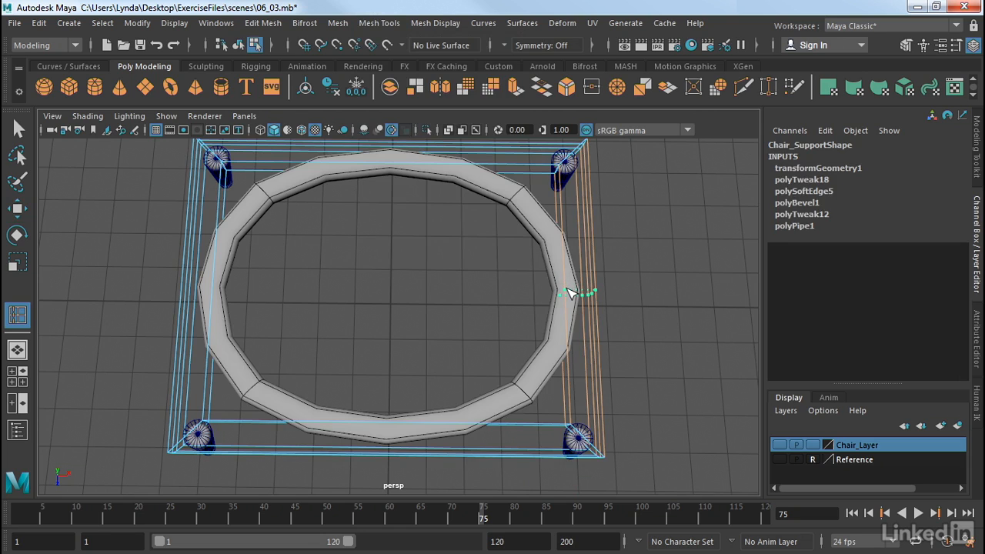
pyautogui.click(569, 294)
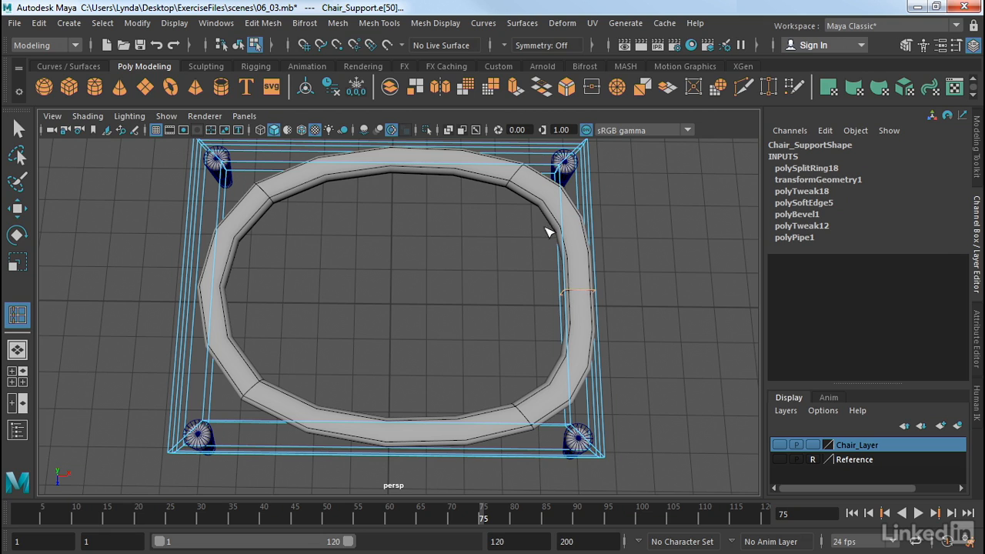
pyautogui.click(219, 287)
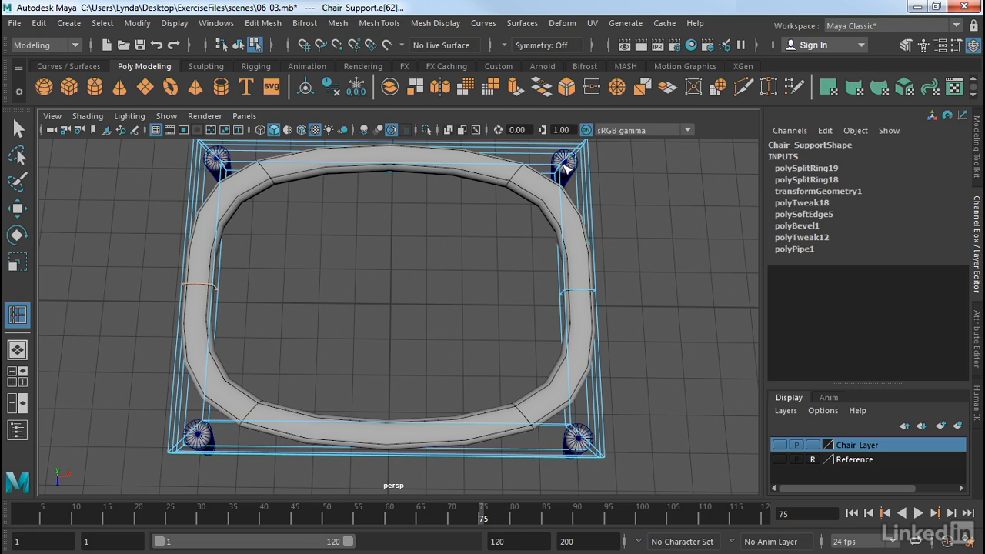
# Insert an edge loop around the middle of each of the support frame's two long sides and on both sides of its near right corner.
pyautogui.click(391, 428)
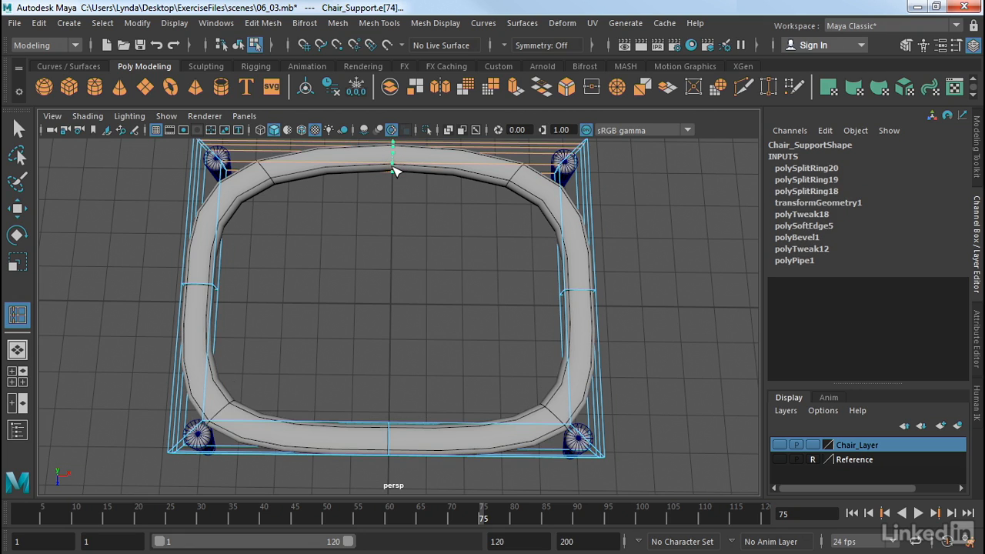
pyautogui.click(392, 167)
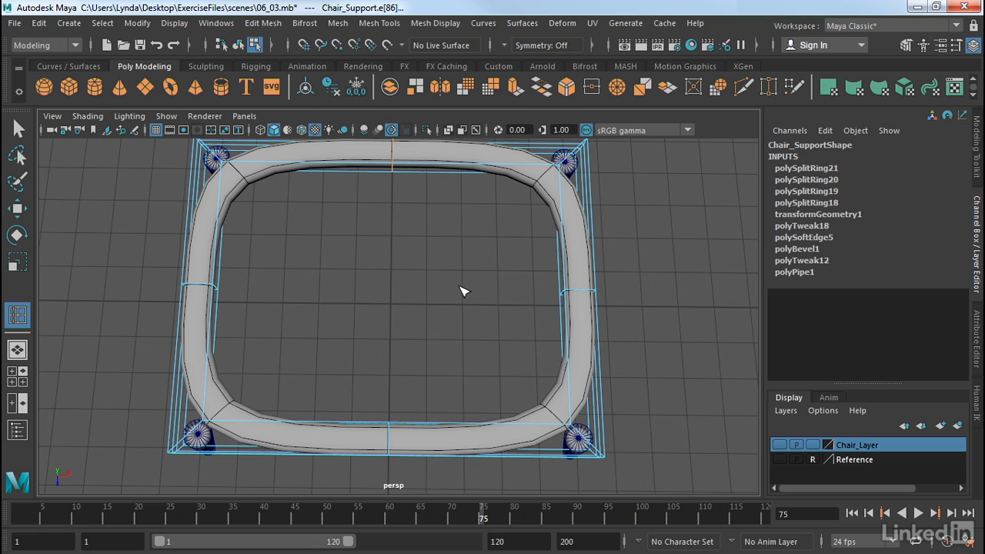
pyautogui.keyDown('alt'); pyautogui.moveTo(469, 383); pyautogui.dragTo(418, 318, button='middle'); pyautogui.keyUp('alt')
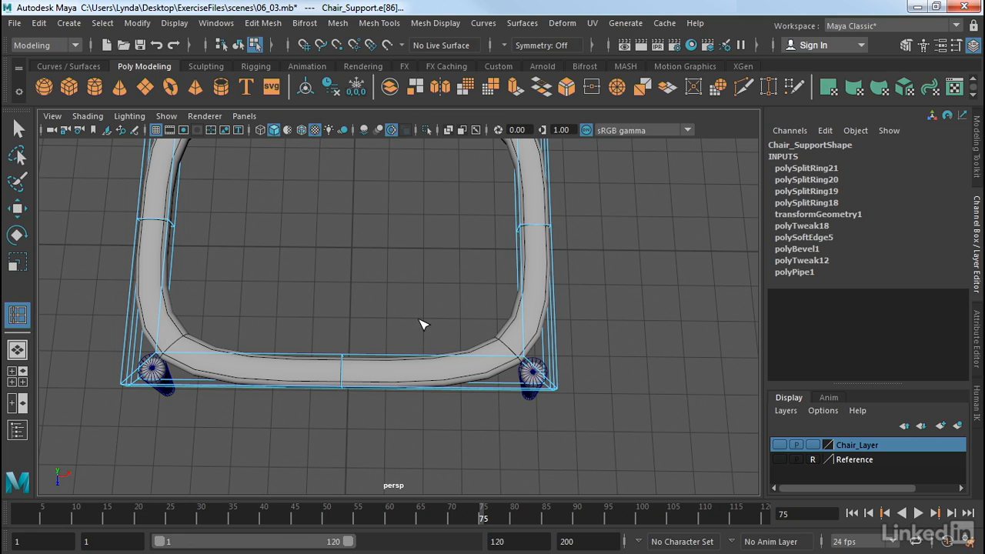
pyautogui.click(527, 346)
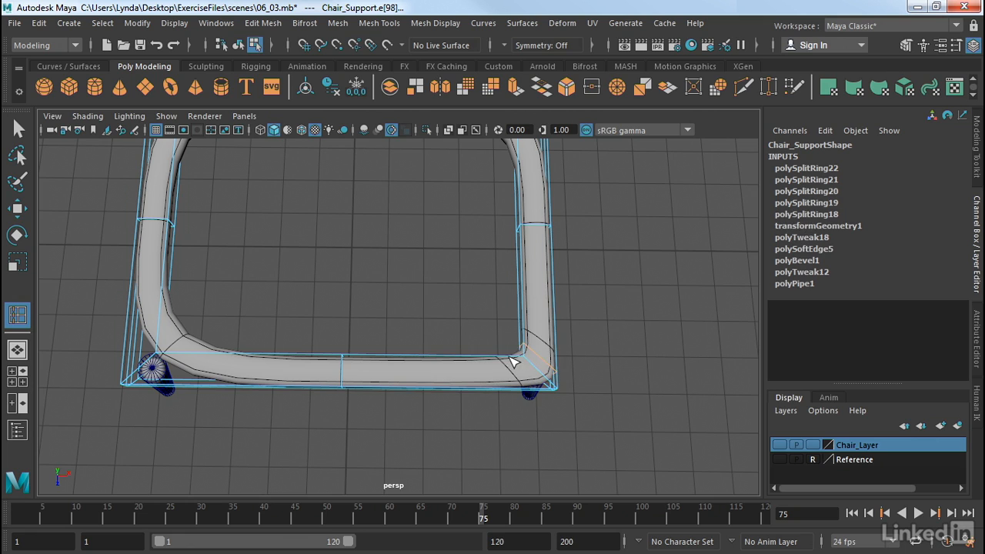
pyautogui.click(517, 359)
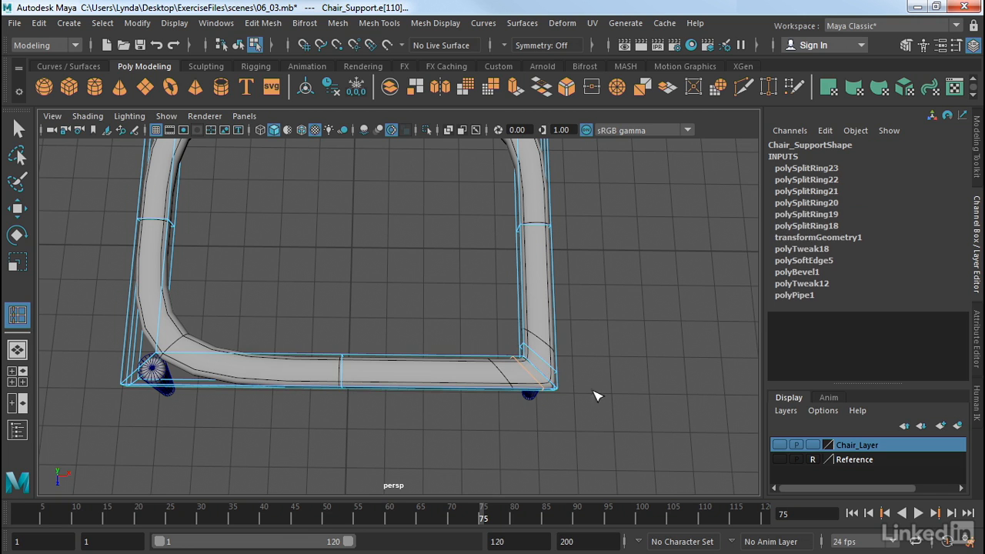
# Fine-tune the spacing of the last inserted edge loop beside the support frame's near right corner with Slide Edge.
pyautogui.keyDown('alt'); pyautogui.moveTo(550, 408); pyautogui.dragTo(719, 436, button='right'); pyautogui.keyUp('alt')
pyautogui.keyDown('alt'); pyautogui.moveTo(719, 435); pyautogui.dragTo(620, 381, button='middle'); pyautogui.keyUp('alt')
pyautogui.keyDown('alt'); pyautogui.moveTo(633, 403); pyautogui.dragTo(634, 418); pyautogui.keyUp('alt')
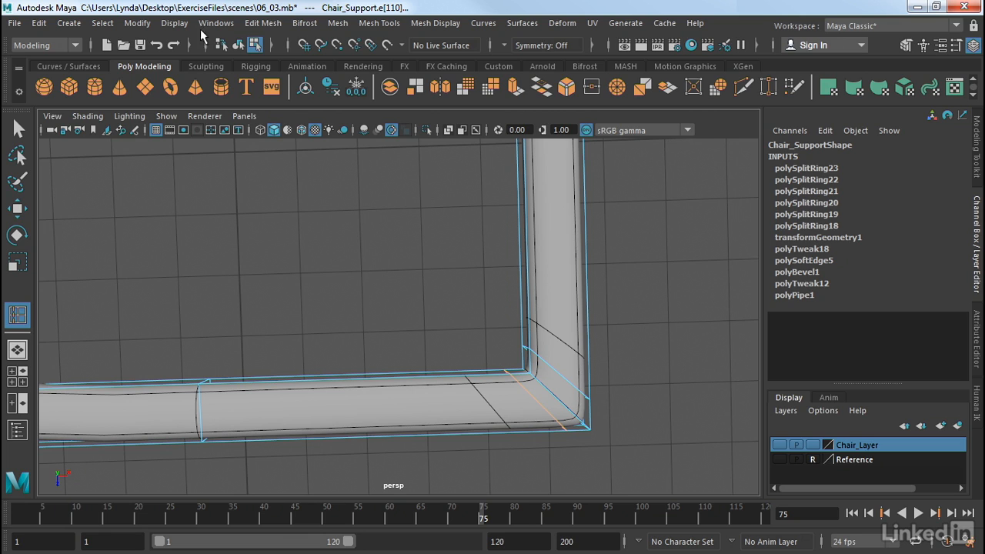
pyautogui.click(366, 23)
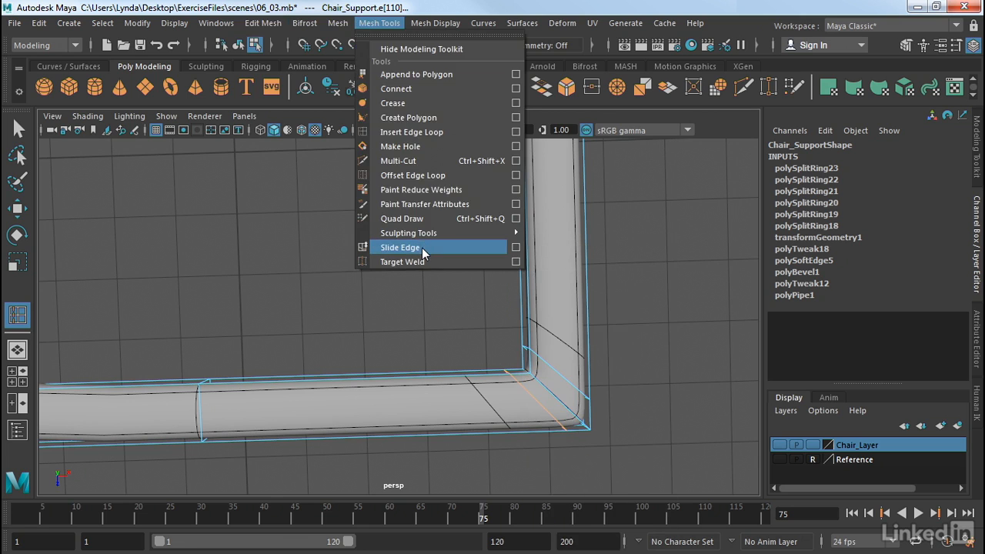
pyautogui.click(424, 247)
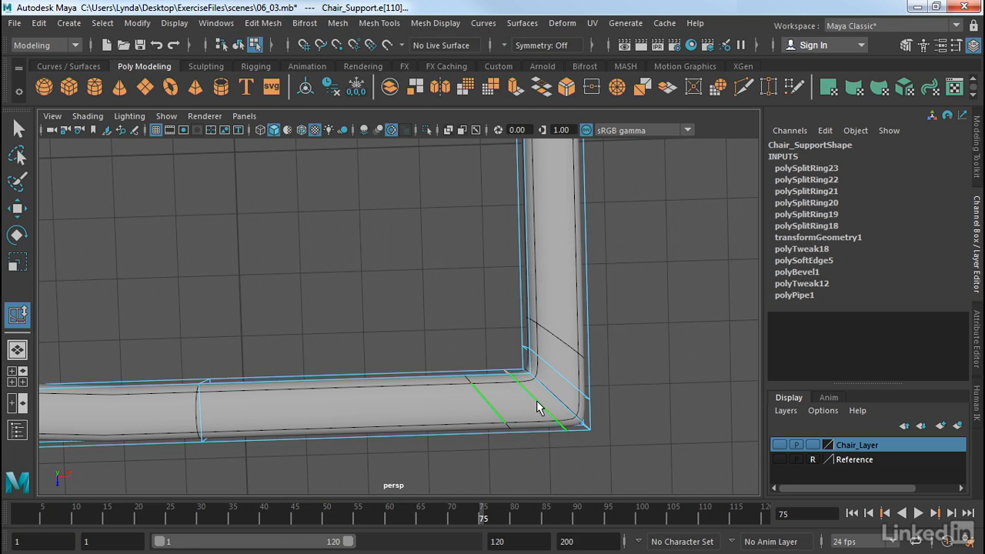
pyautogui.moveTo(537, 406)
pyautogui.mouseDown(button='middle')
pyautogui.moveTo(476, 399)
pyautogui.moveTo(540, 403)
pyautogui.mouseUp(button='middle')
pyautogui.scroll(-3, 672, 392)
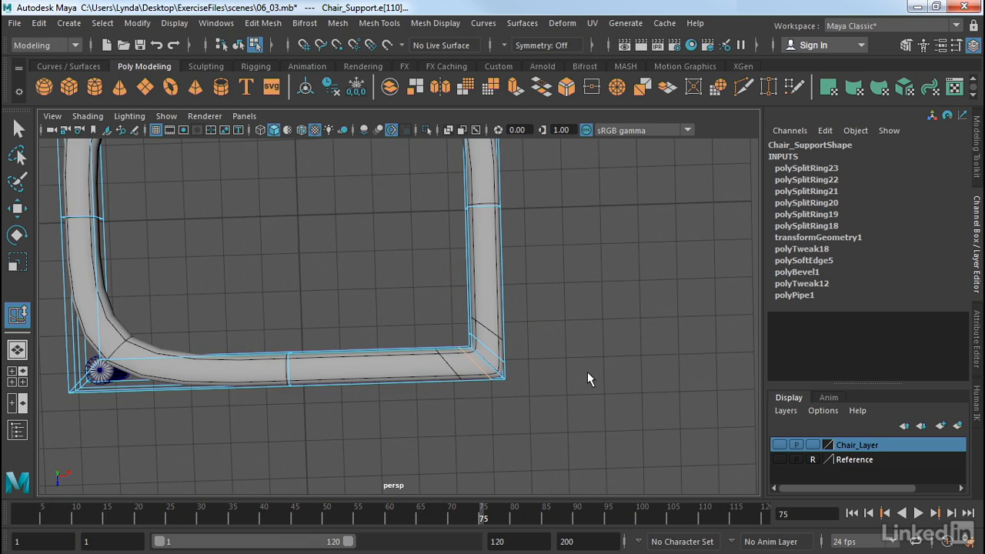
# Add edge loops on both sides of the corner edge at each of the support frame's three remaining corners with Offset Edge Loop.
pyautogui.press('space')
pyautogui.press('space')
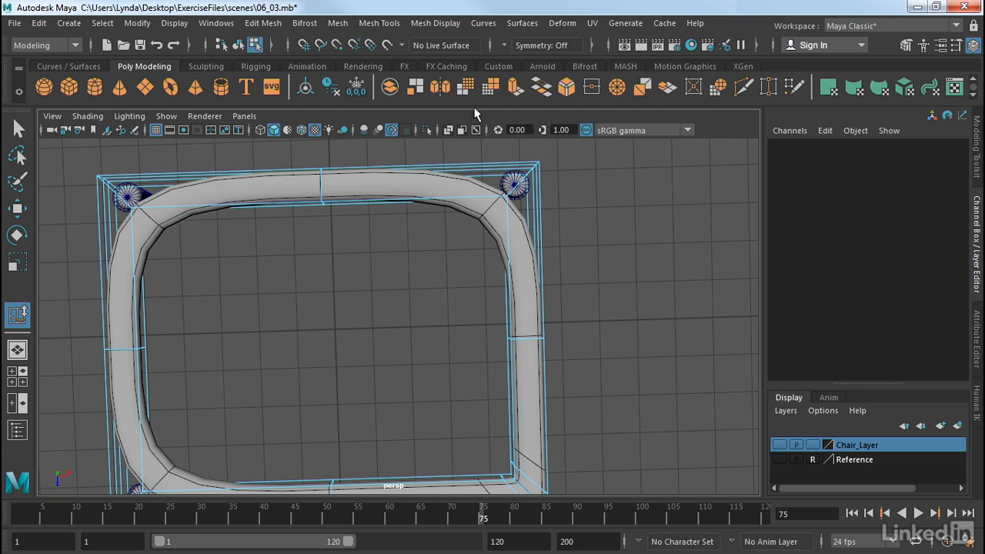
pyautogui.click(380, 23)
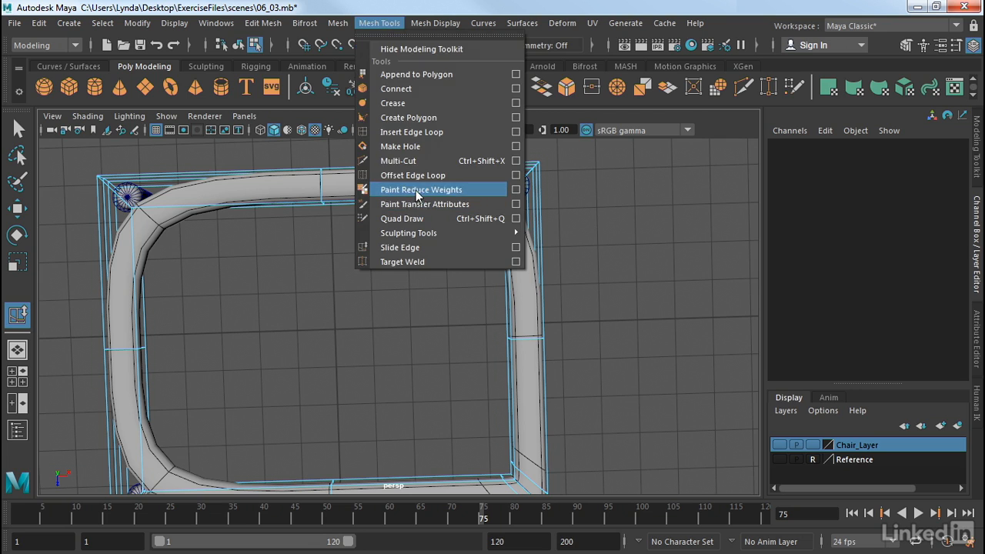
pyautogui.click(412, 131)
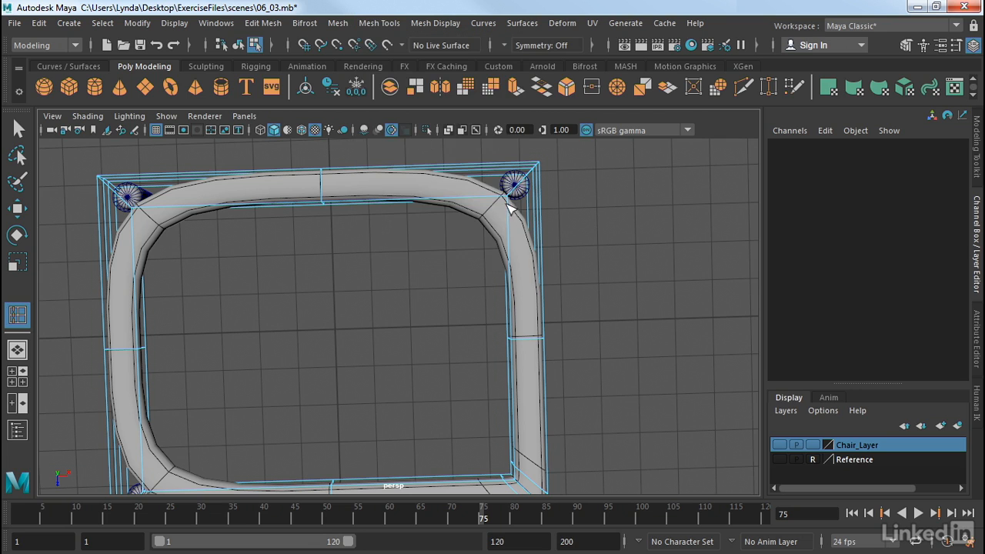
pyautogui.click(371, 23)
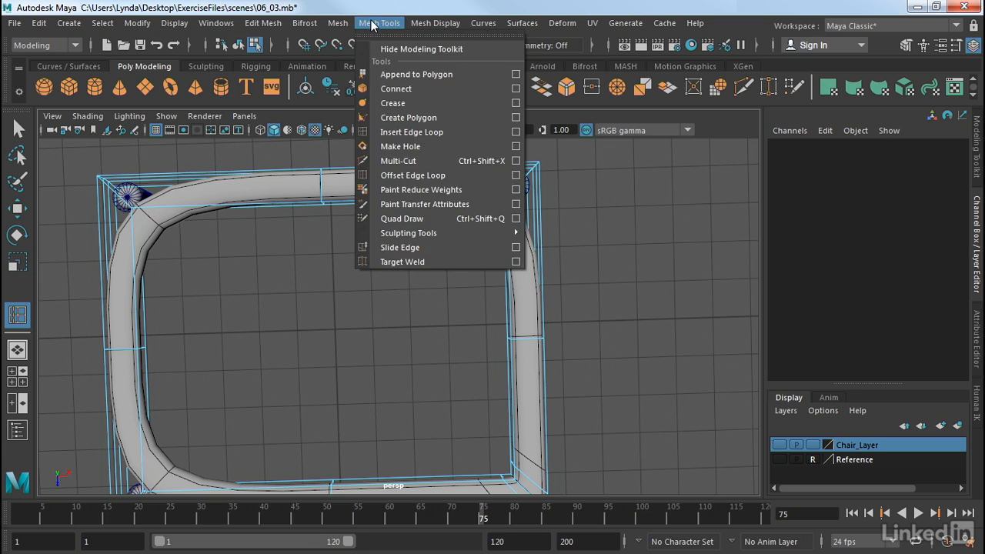
pyautogui.click(415, 176)
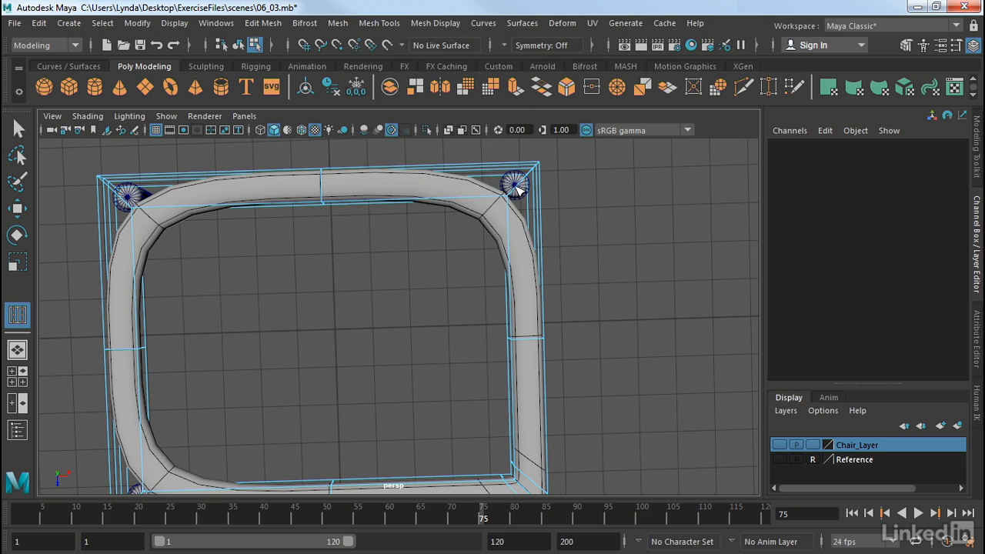
pyautogui.moveTo(516, 187); pyautogui.dragTo(516, 214)
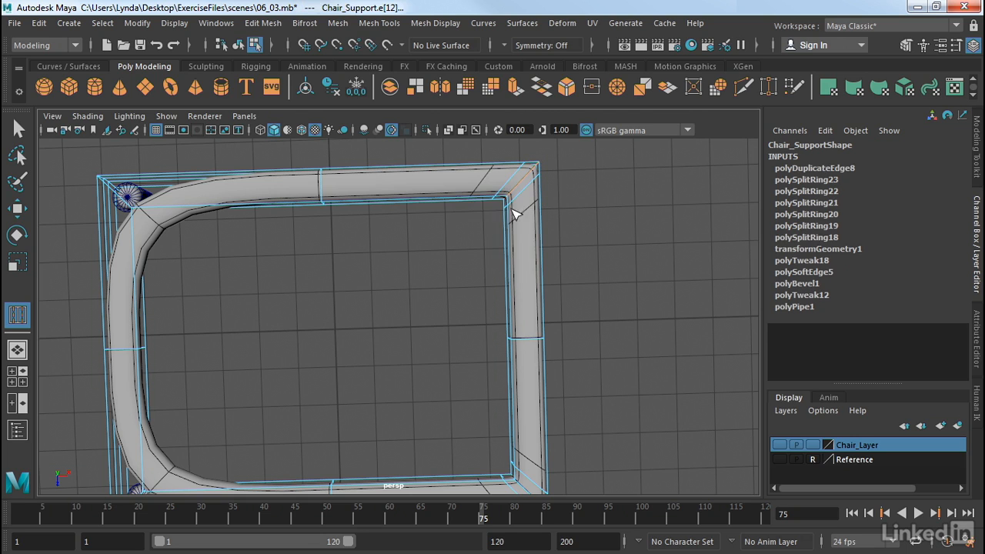
pyautogui.moveTo(123, 200)
pyautogui.mouseDown()
pyautogui.moveTo(126, 192)
pyautogui.moveTo(127, 205)
pyautogui.mouseUp()
pyautogui.keyDown('alt'); pyautogui.moveTo(227, 334); pyautogui.dragTo(363, 238, button='middle'); pyautogui.keyUp('alt')
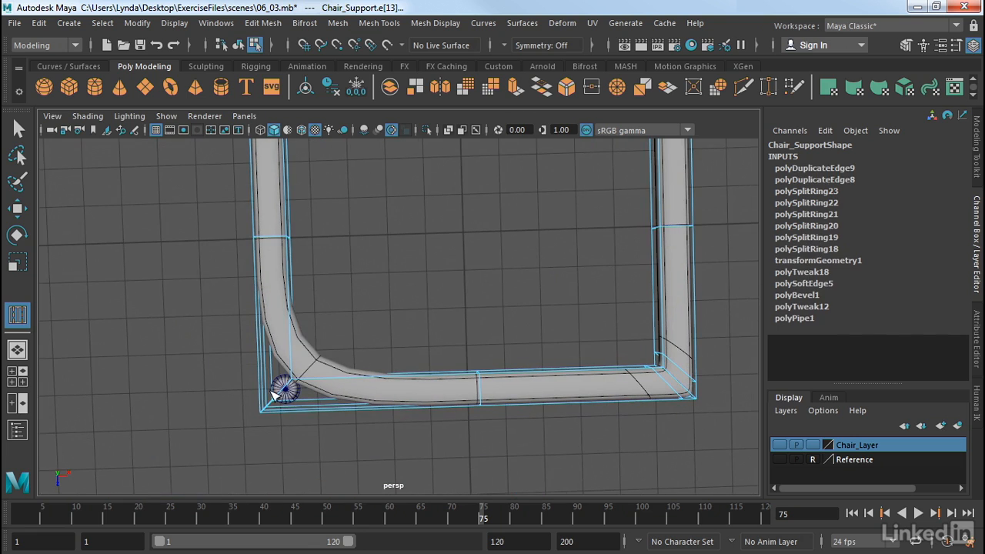
pyautogui.moveTo(276, 397); pyautogui.dragTo(242, 337)
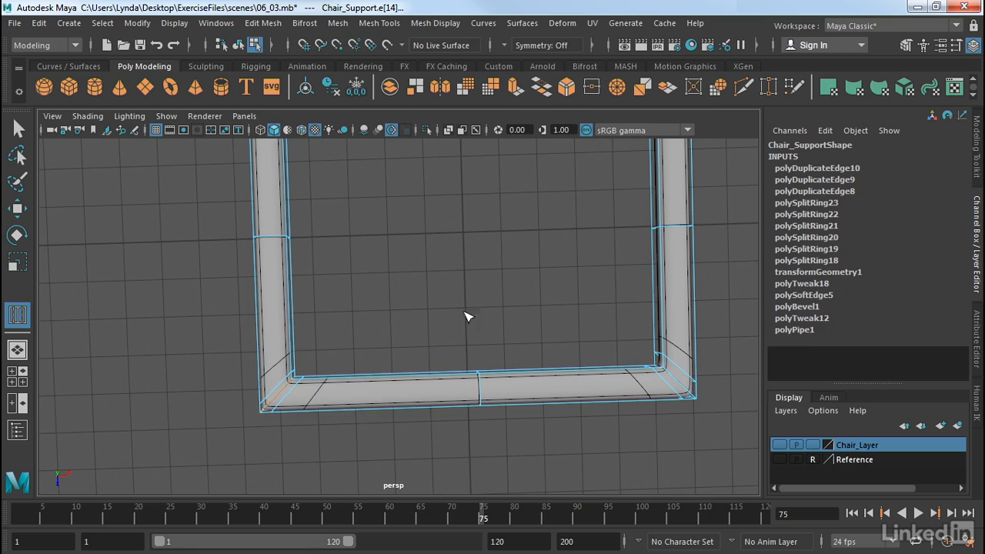
pyautogui.keyDown('alt'); pyautogui.moveTo(466, 315); pyautogui.dragTo(428, 282); pyautogui.keyUp('alt')
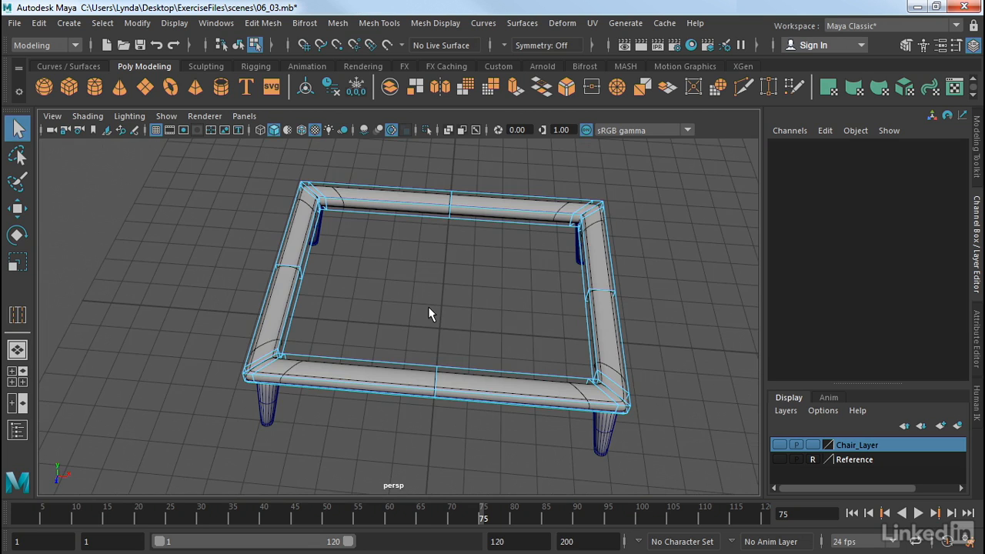